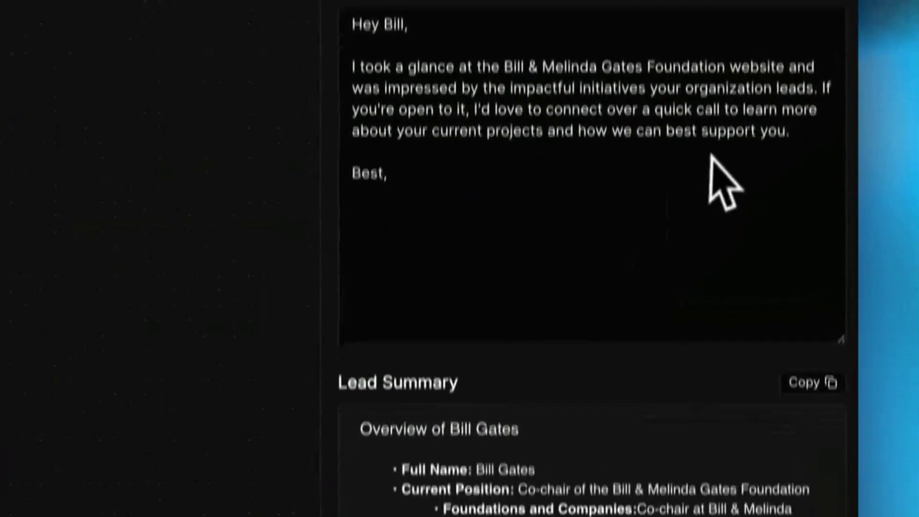
- Scroll through the drafted outreach email and the Lead Summary output
scroll(599, 317, "down", 7)
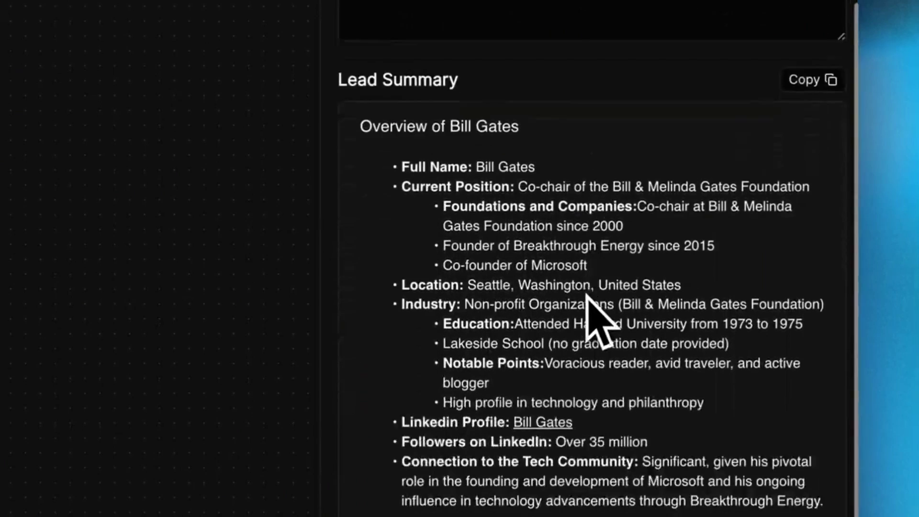
scroll(598, 318, "down", 1)
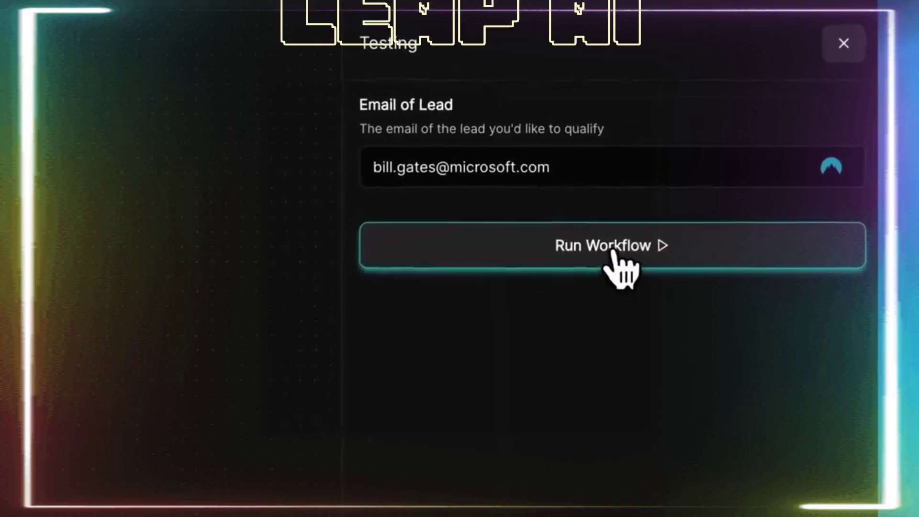
- Start the test run of the lead-qualification workflow
left_click(613, 252)
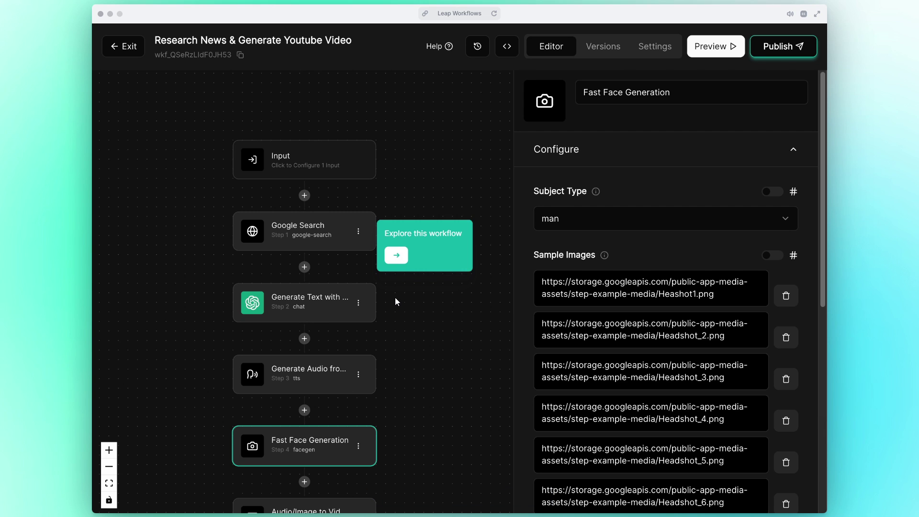
- Review the Input, Google Search and Generate Text step settings of the Research News workflow
left_click(388, 257)
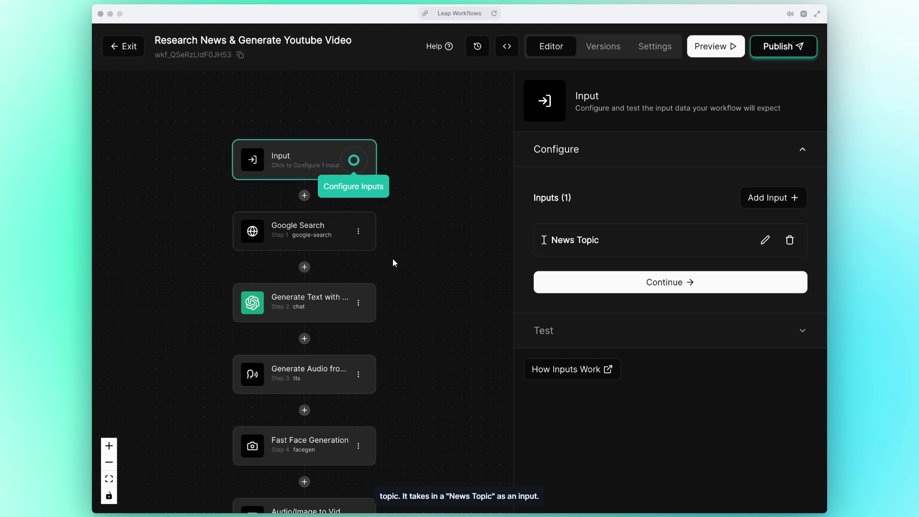
left_click(676, 287)
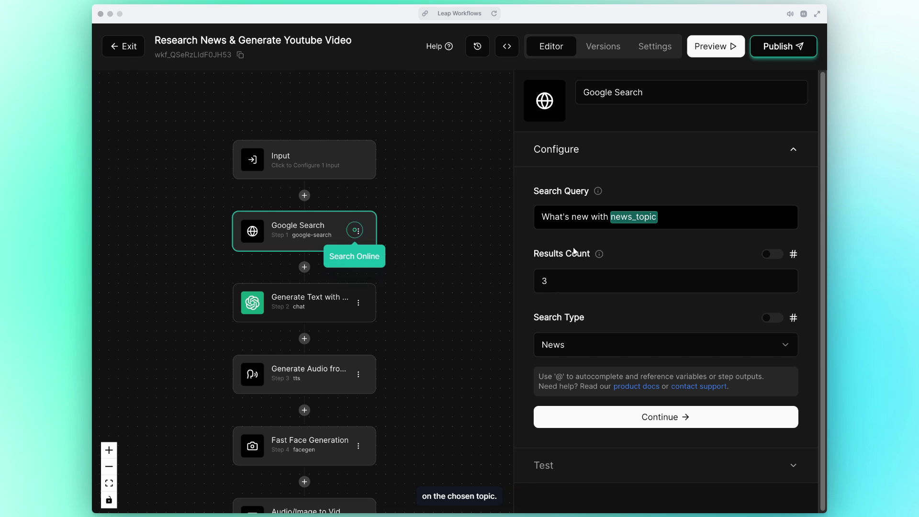
left_click(354, 259)
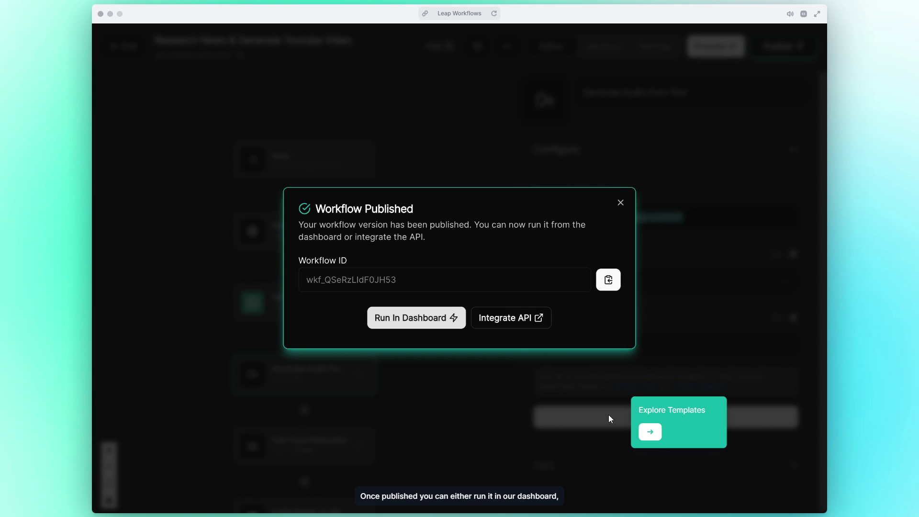
- Leave the Workflow Published confirmation via the Explore Templates card
left_click(648, 431)
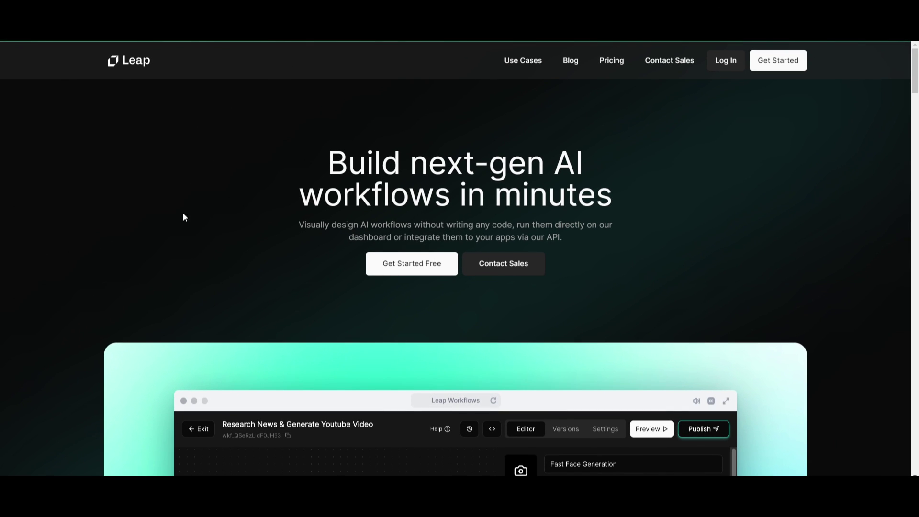
- Scroll down the landing page past the workflow preview and logo strip to the Features section
scroll(363, 312, "down", 4)
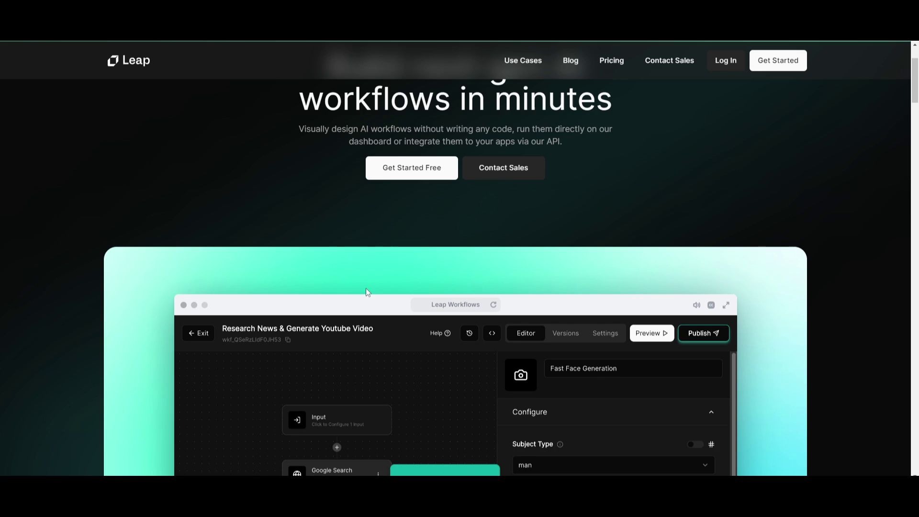
scroll(354, 276, "down", 7)
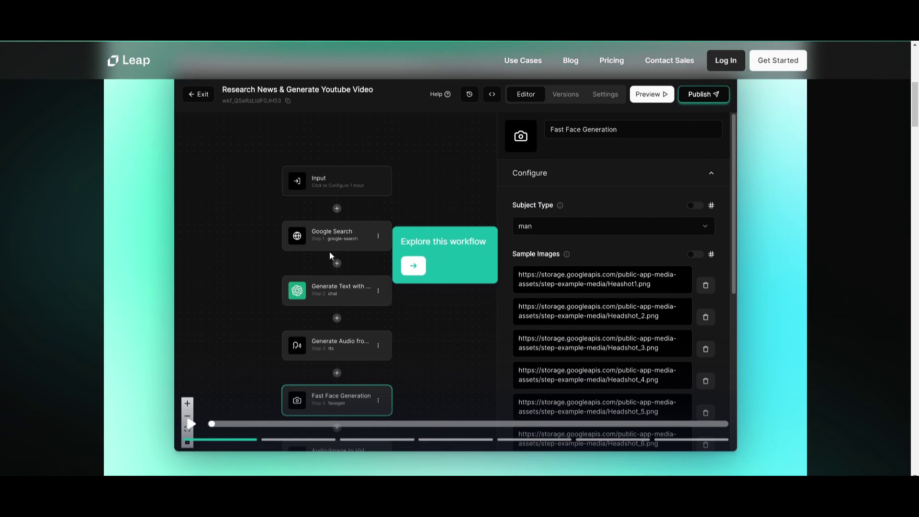
scroll(329, 231, "down", 2)
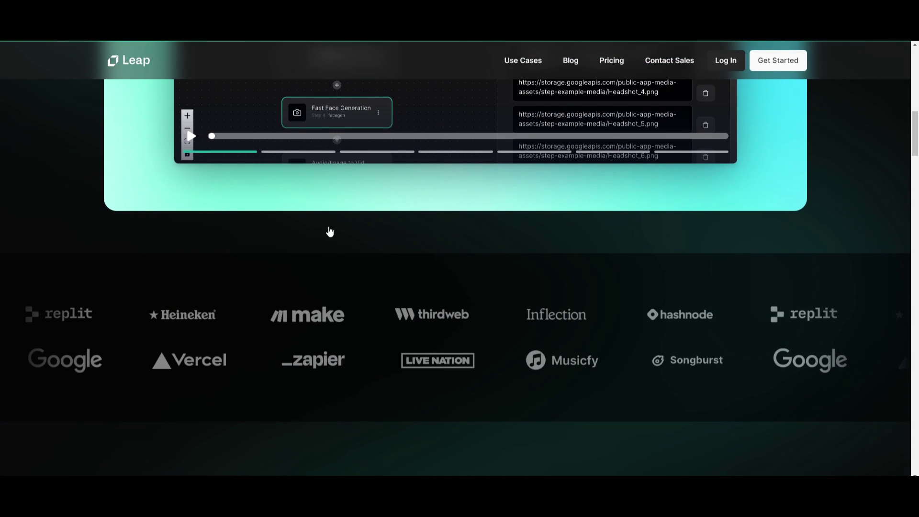
scroll(346, 232, "down", 1)
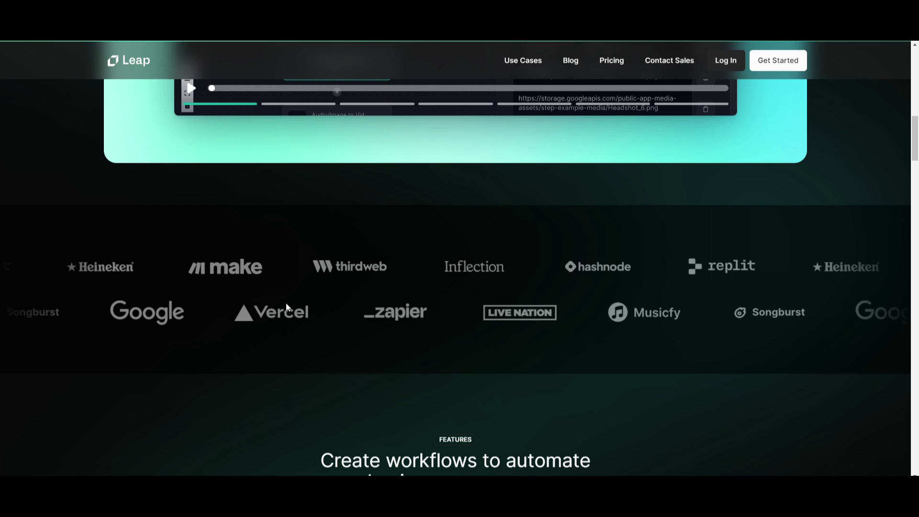
scroll(287, 304, "down", 2)
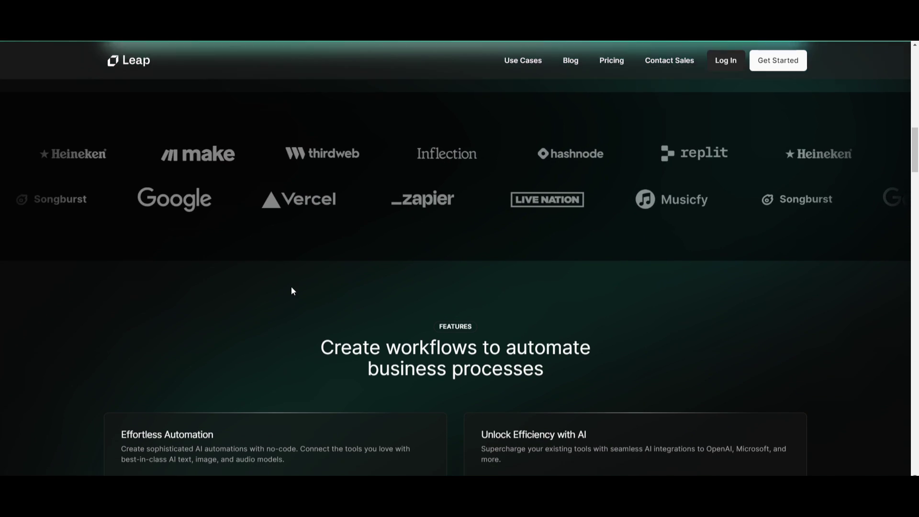
scroll(291, 286, "down", 3)
scroll(294, 283, "down", 1)
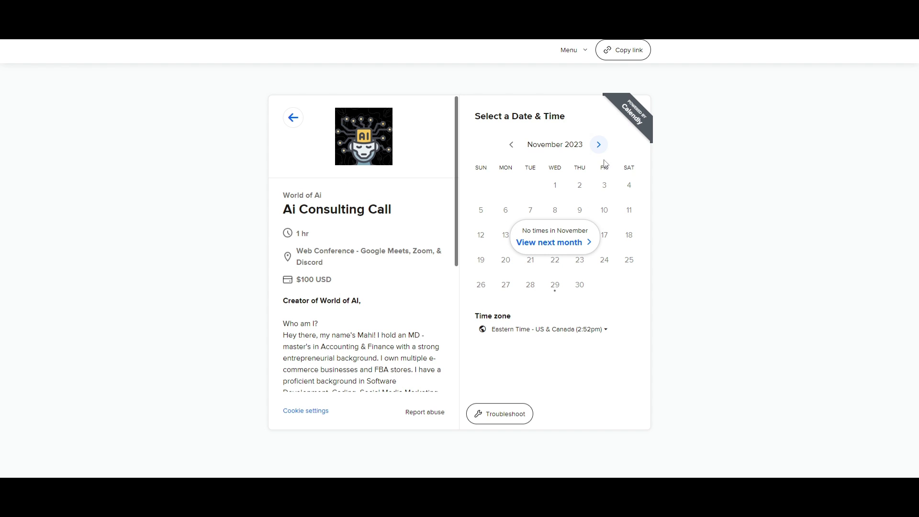
- Advance the Calendly calendar to December 2023 and scroll the call description
left_click(598, 144)
scroll(378, 314, "down", 5)
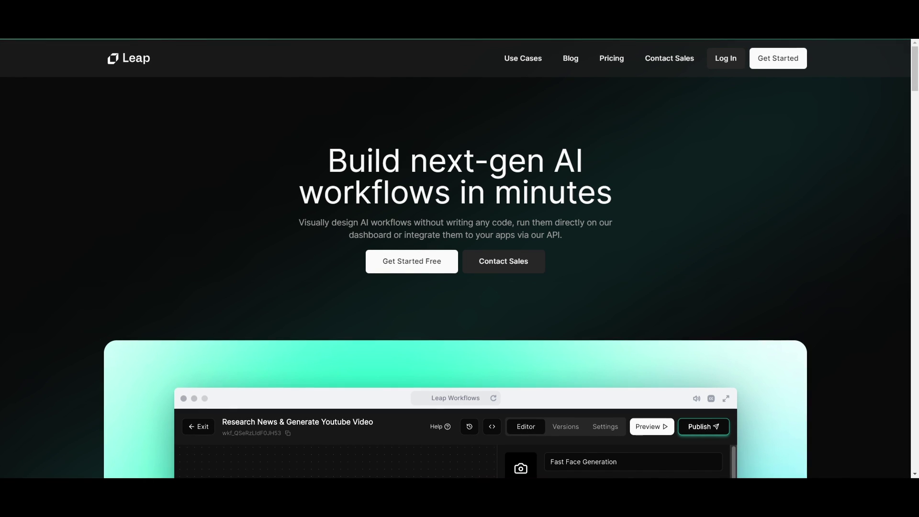
- Scroll down to the Effortless Automation, Unlock Efficiency with AI and Zero Maintenance cards
scroll(102, 180, "down", 6)
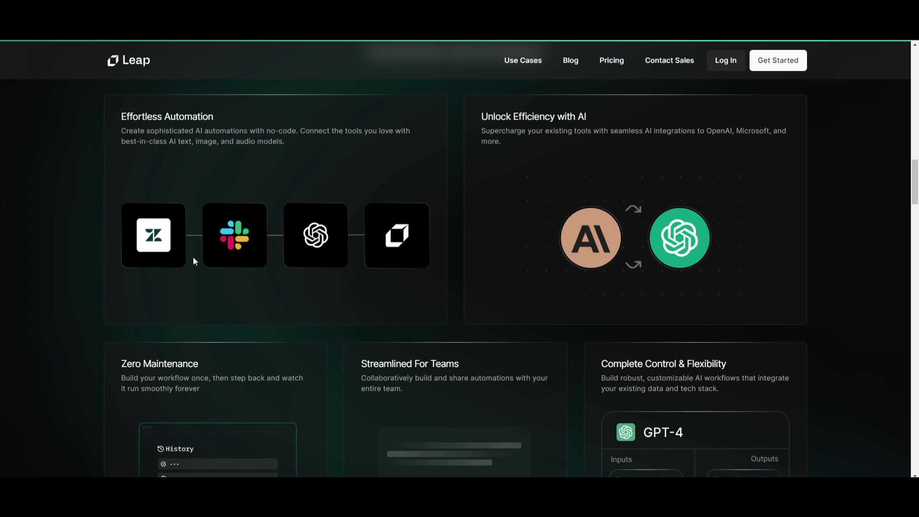
- Scroll past the feature cards to the Language, Image & Video, and Voice & Music models section
scroll(398, 404, "down", 1)
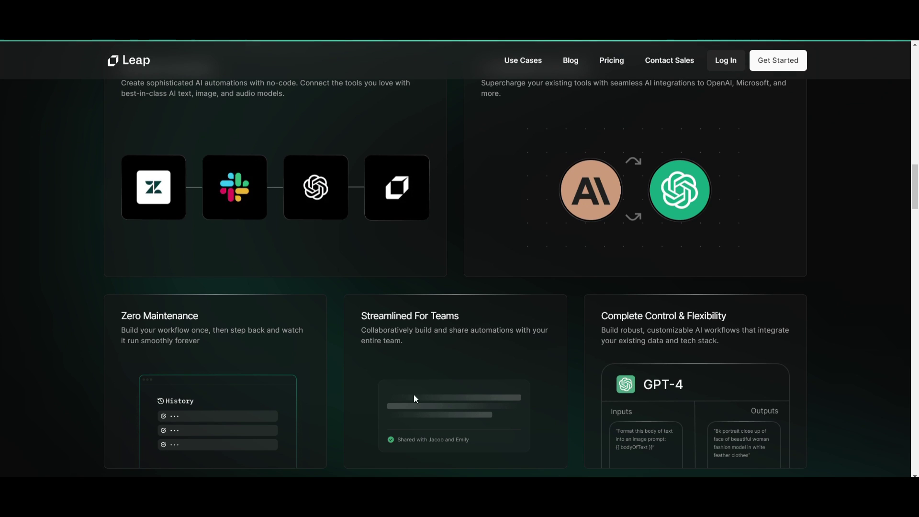
scroll(444, 378, "down", 1)
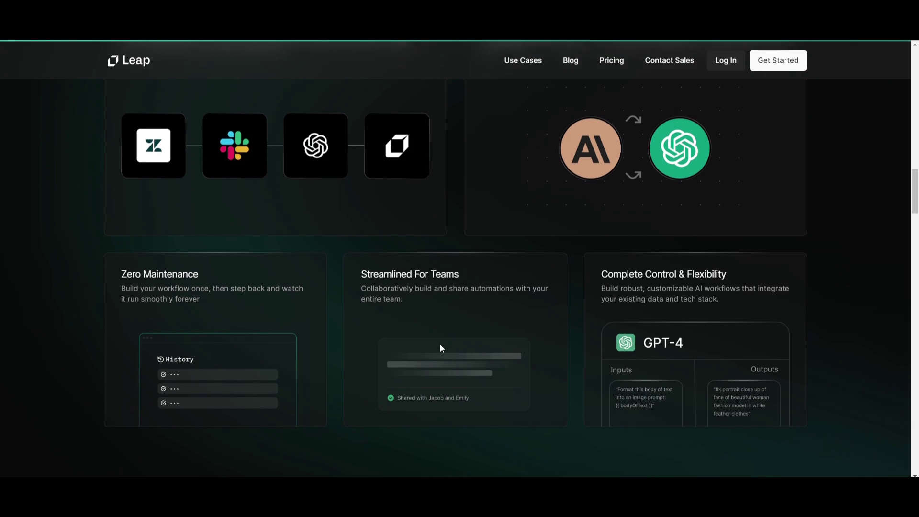
scroll(440, 343, "up", 1)
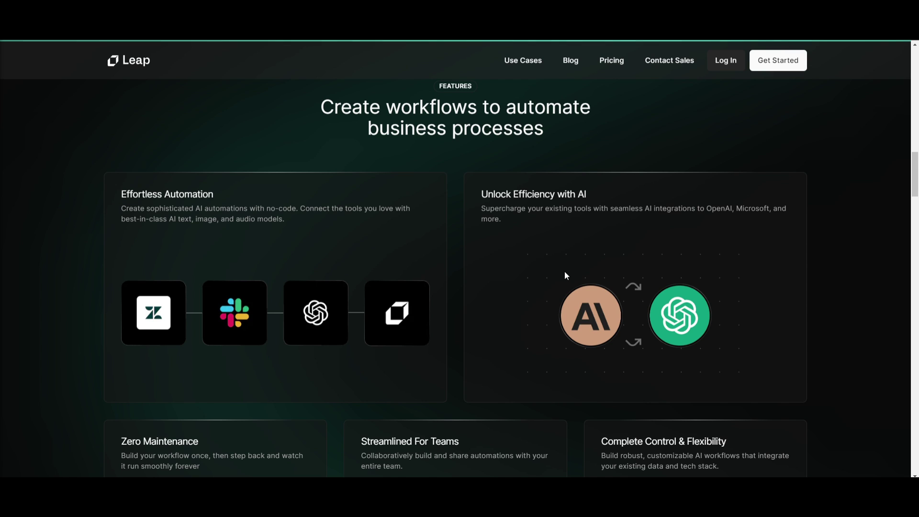
scroll(564, 270, "down", 1)
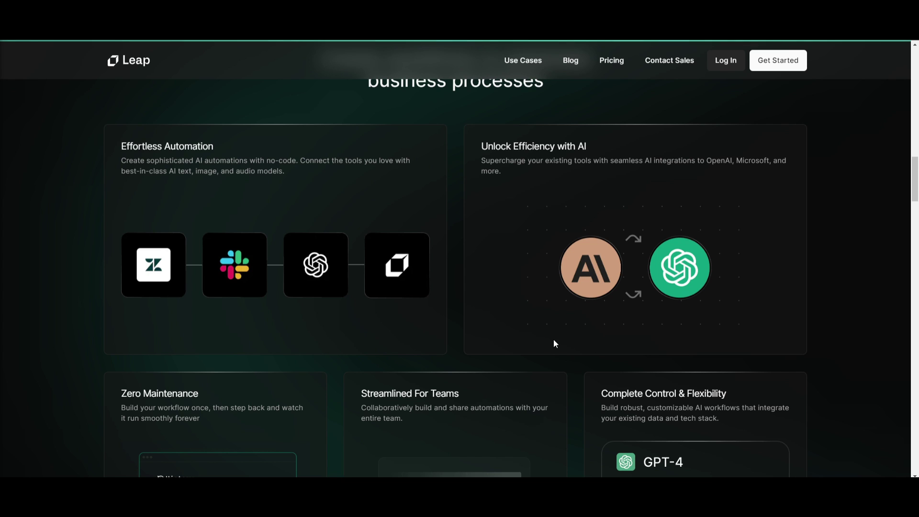
scroll(551, 330, "down", 1)
scroll(542, 312, "down", 1)
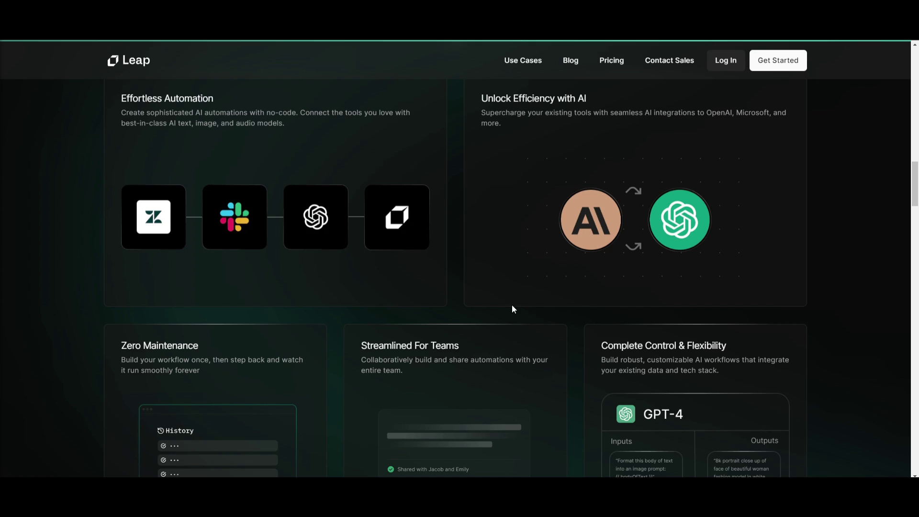
scroll(510, 314, "down", 6)
scroll(507, 322, "down", 2)
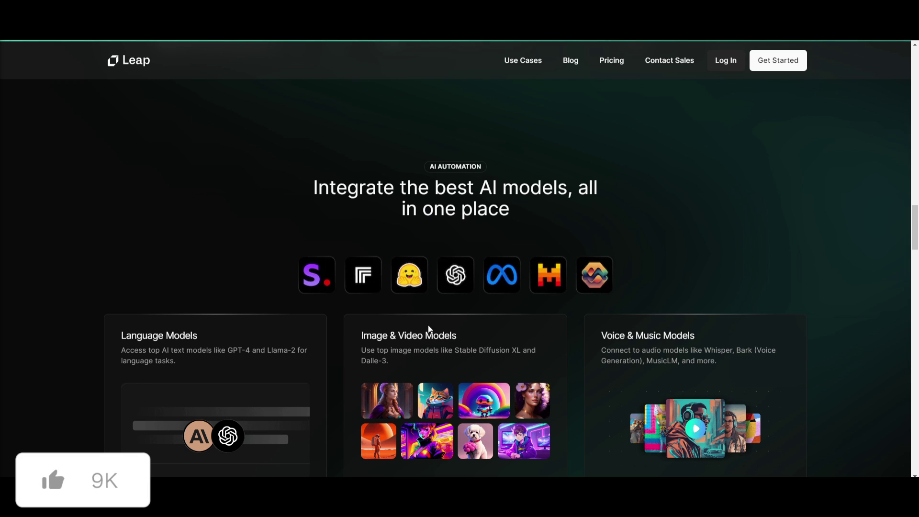
- Scroll down the landing page past the API demo section
scroll(429, 327, "down", 1)
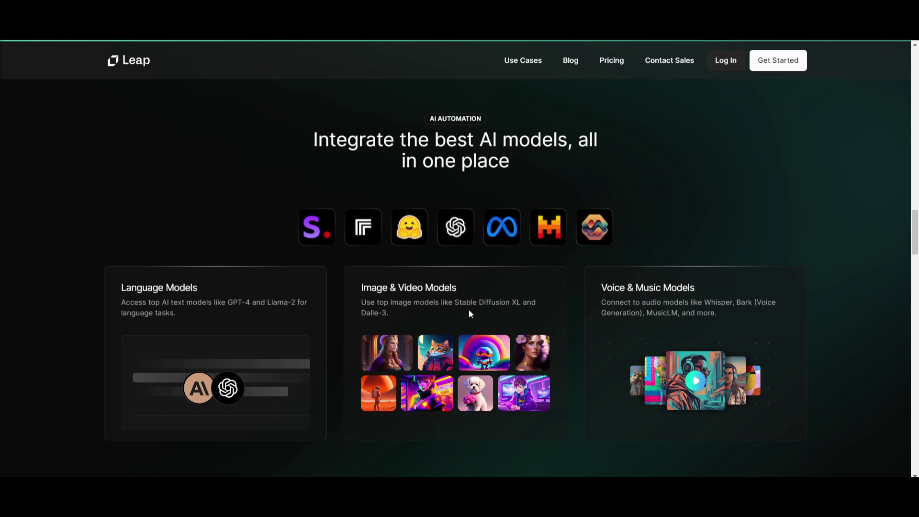
scroll(334, 272, "down", 10)
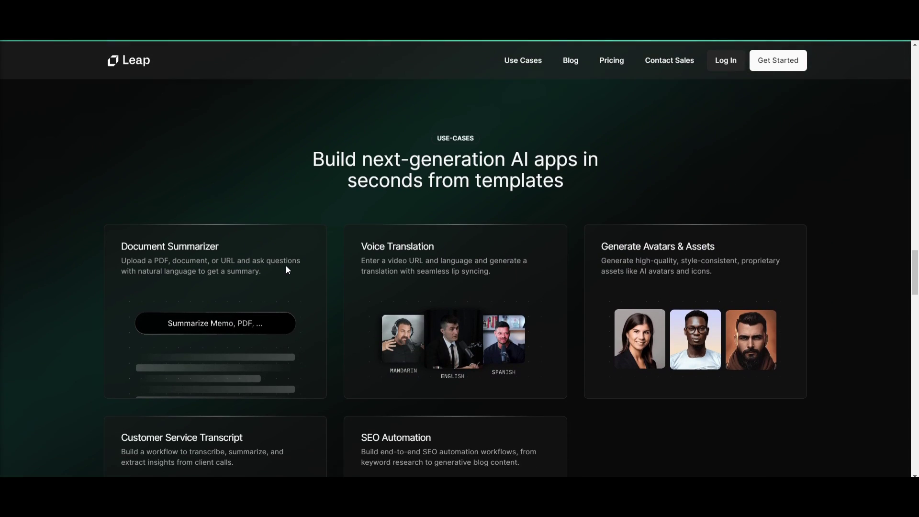
scroll(285, 265, "down", 2)
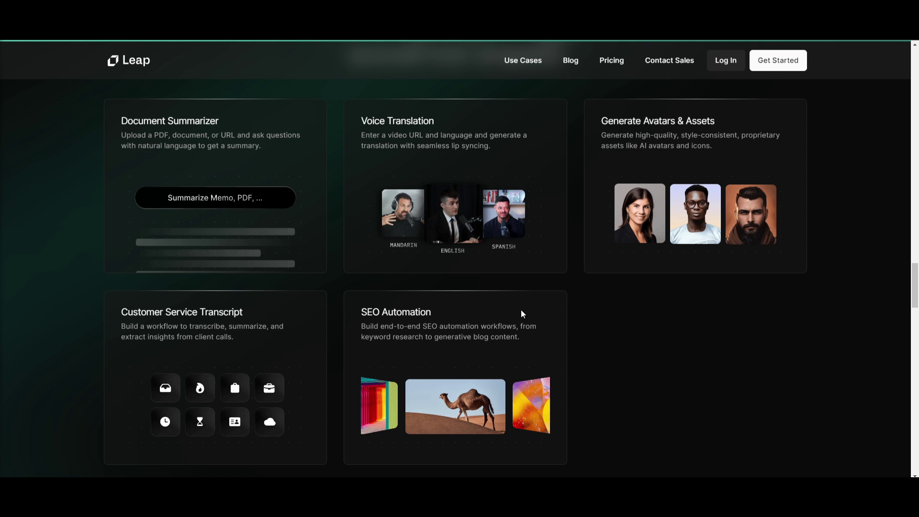
scroll(521, 314, "down", 7)
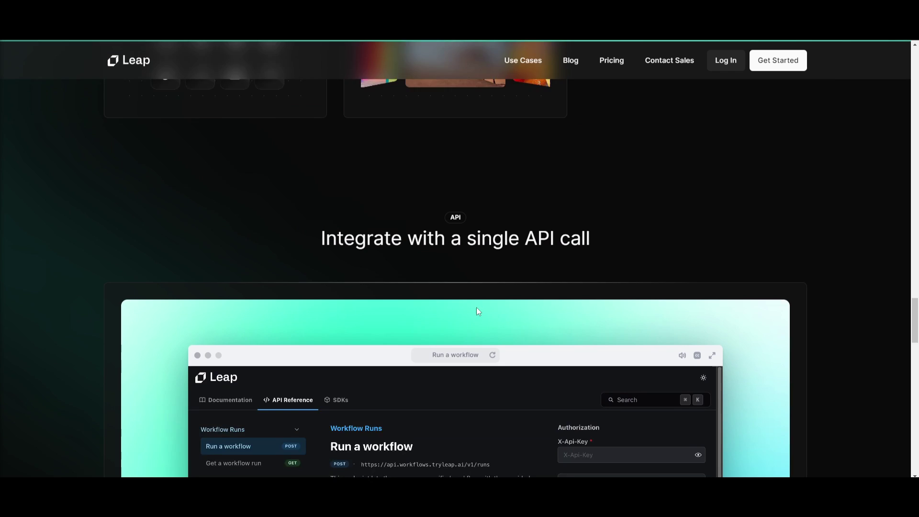
scroll(476, 310, "down", 3)
scroll(468, 271, "down", 3)
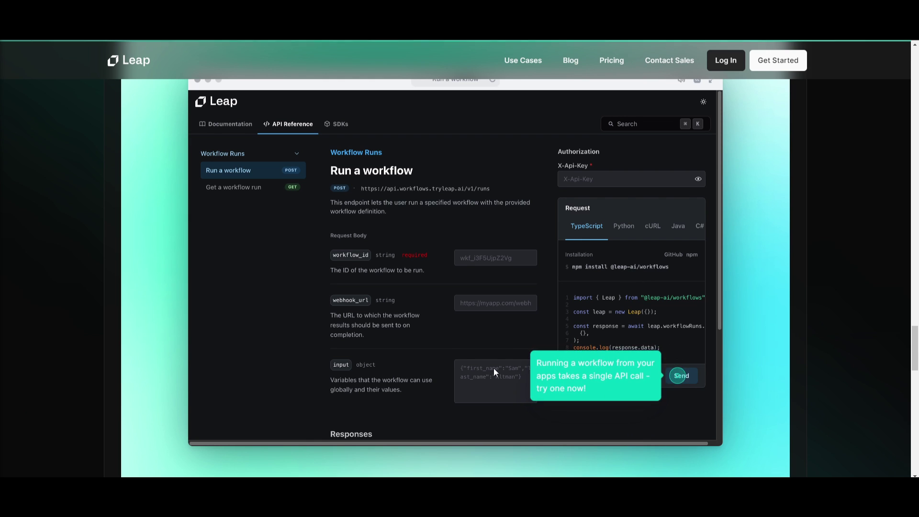
scroll(586, 395, "up", 1)
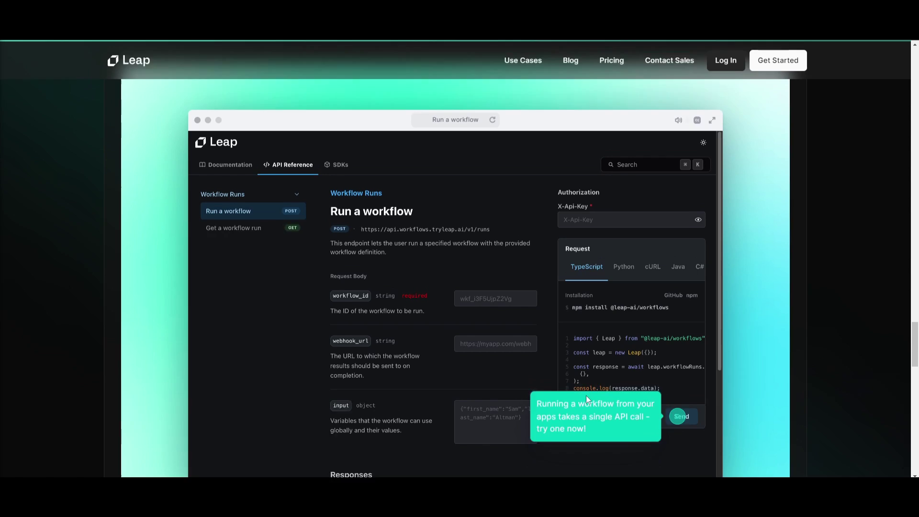
scroll(587, 399, "down", 1)
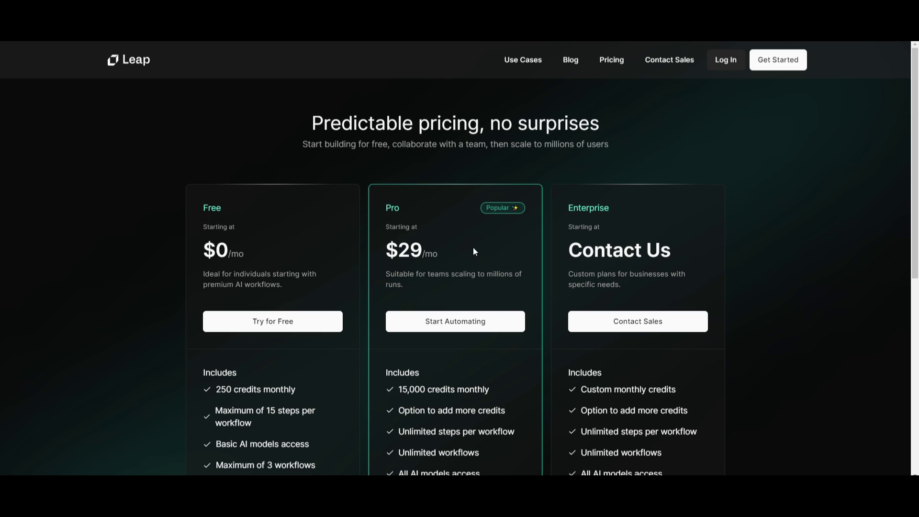
- Scroll down and back up through the Free, Pro and Enterprise pricing plans
scroll(489, 275, "down", 1)
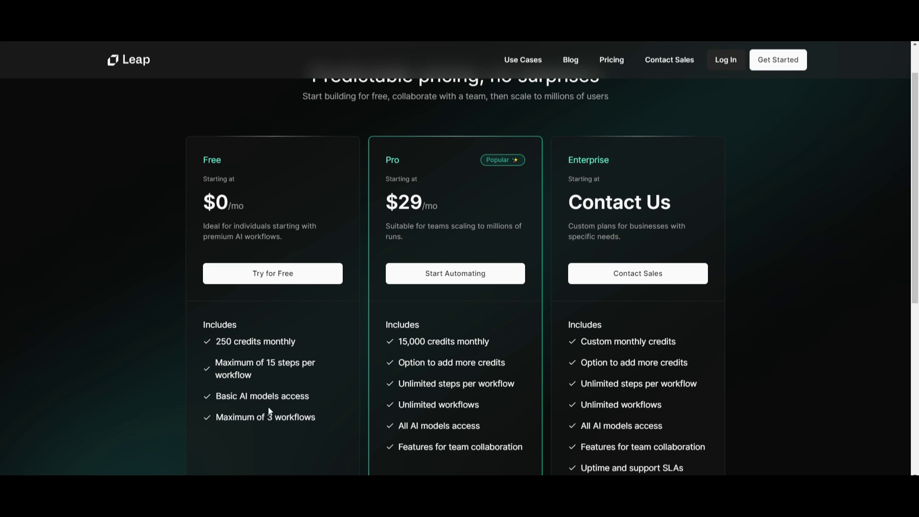
scroll(269, 412, "up", 1)
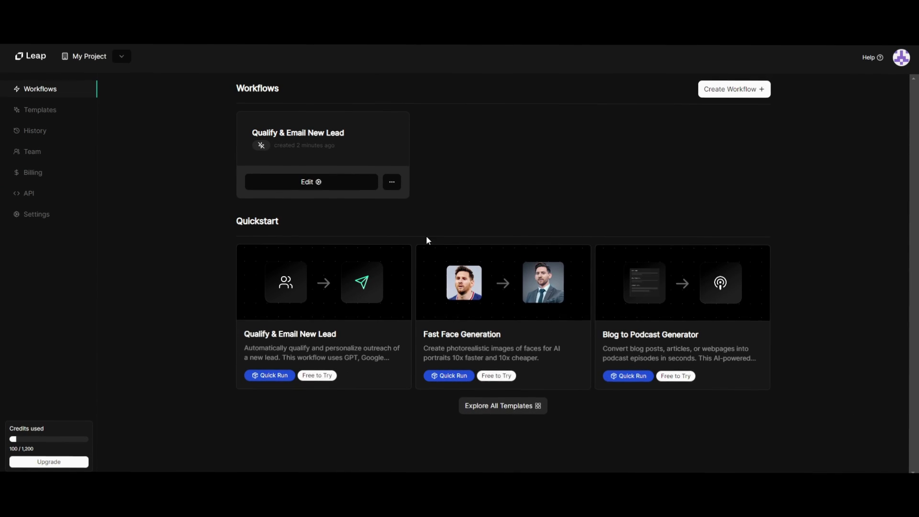
- Create a new Invoice Processing workflow from the Leap AI dashboard
left_click(745, 91)
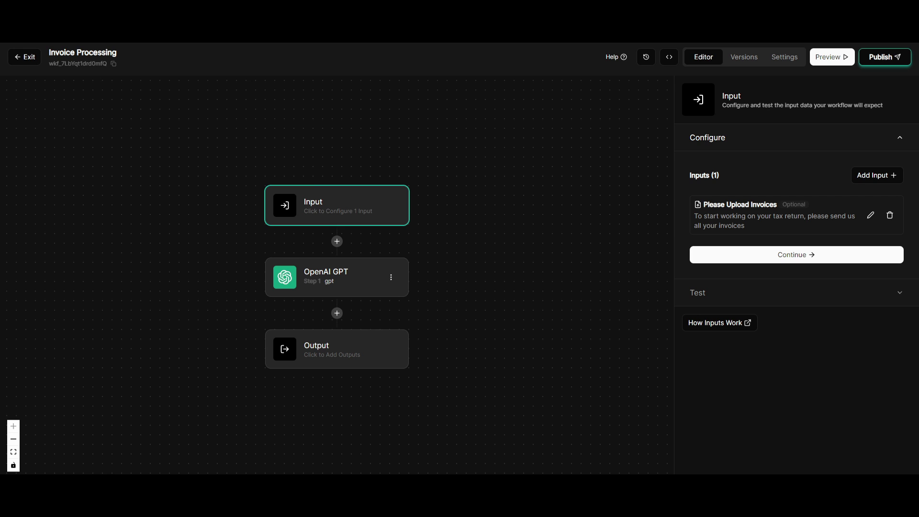
- Review the 'Please Upload Invoices' input, then the OpenAI GPT step's gpt-4-turbo-preview invoice-table instructions
left_click(326, 208)
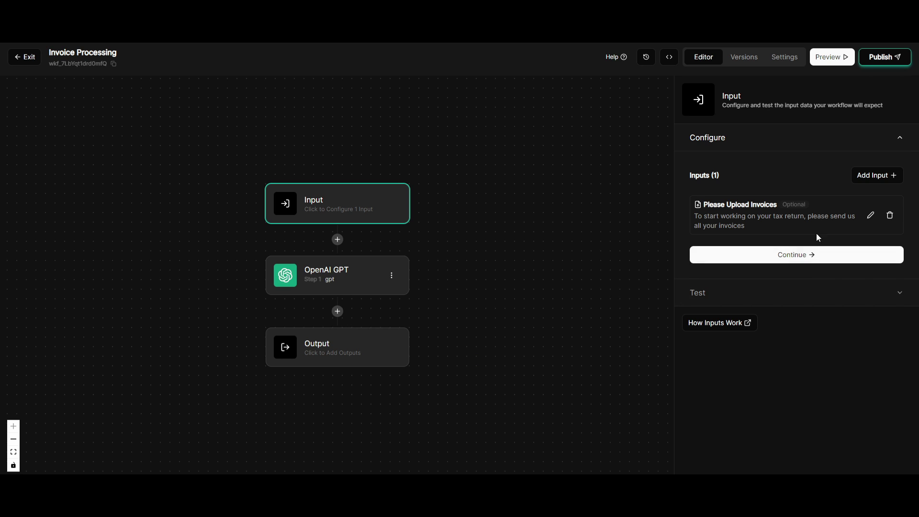
left_click(870, 215)
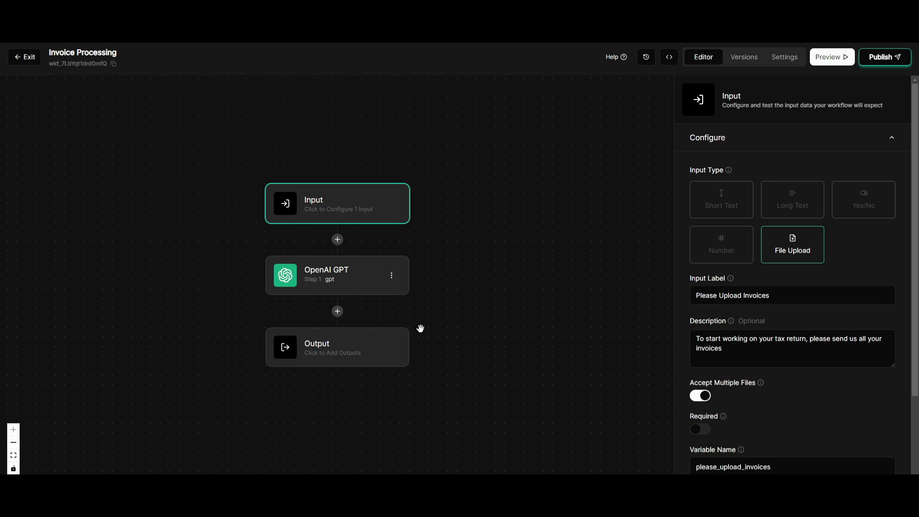
scroll(756, 311, "down", 2)
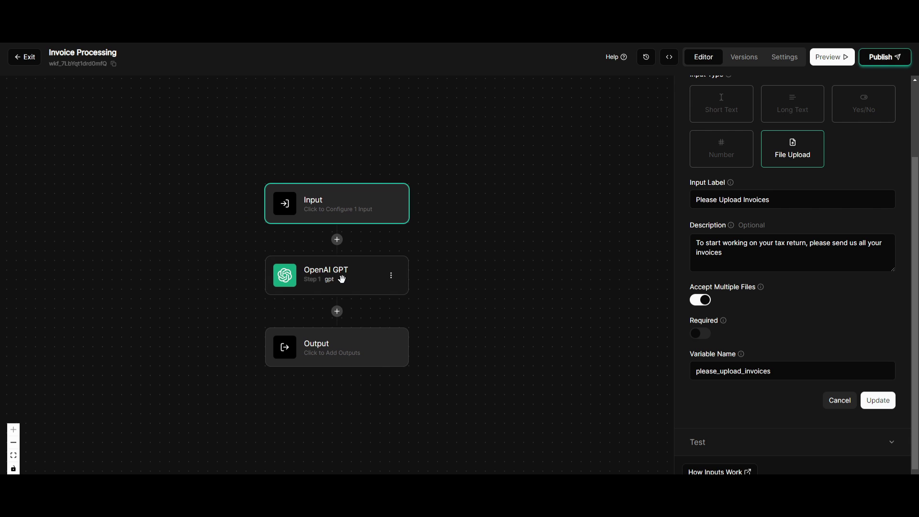
left_click(359, 285)
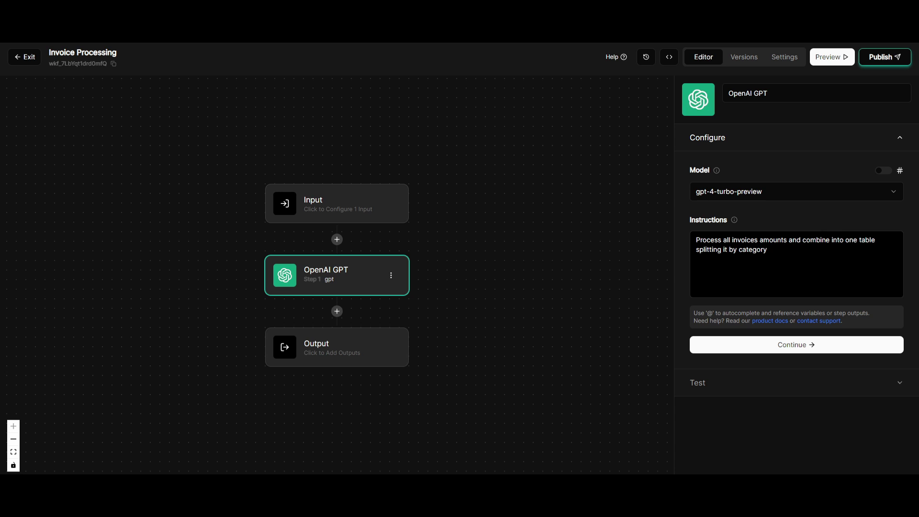
- Check the Output and Input steps, publish Invoice Processing, and open its run page in the dashboard
left_click(312, 342)
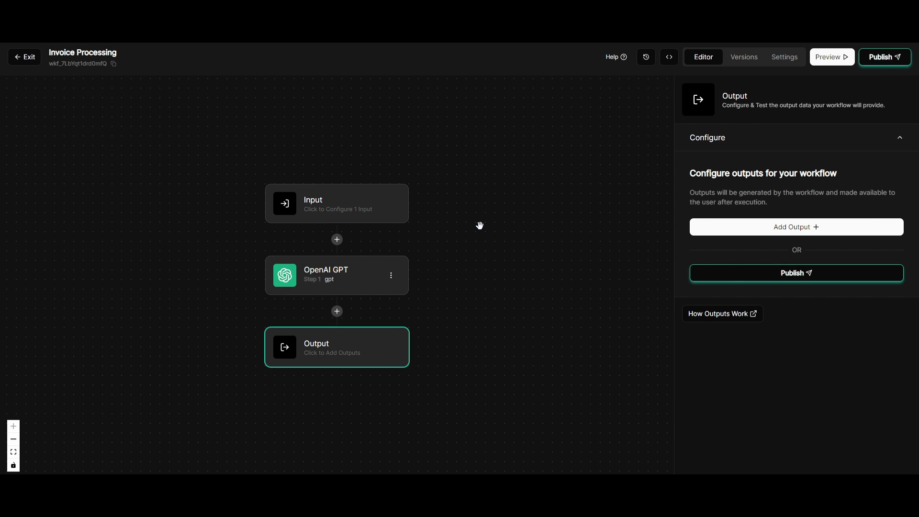
left_click(333, 196)
left_click(888, 63)
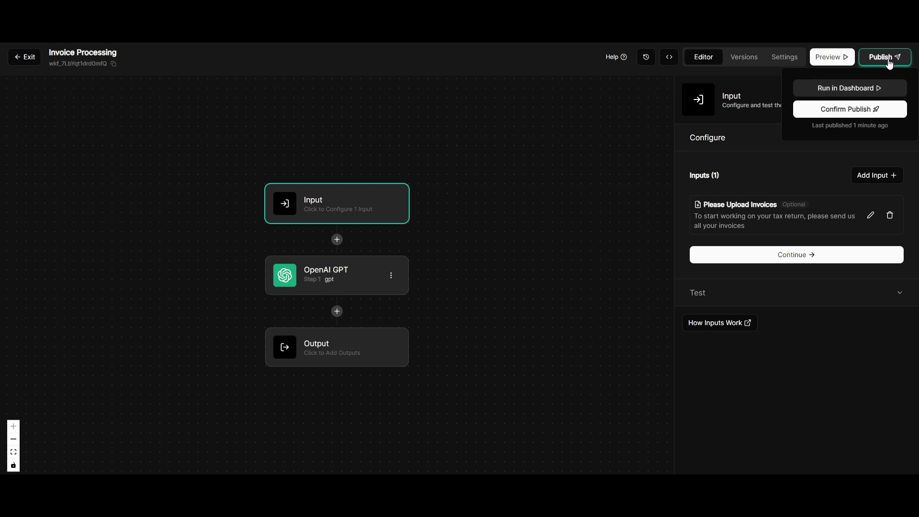
left_click(858, 114)
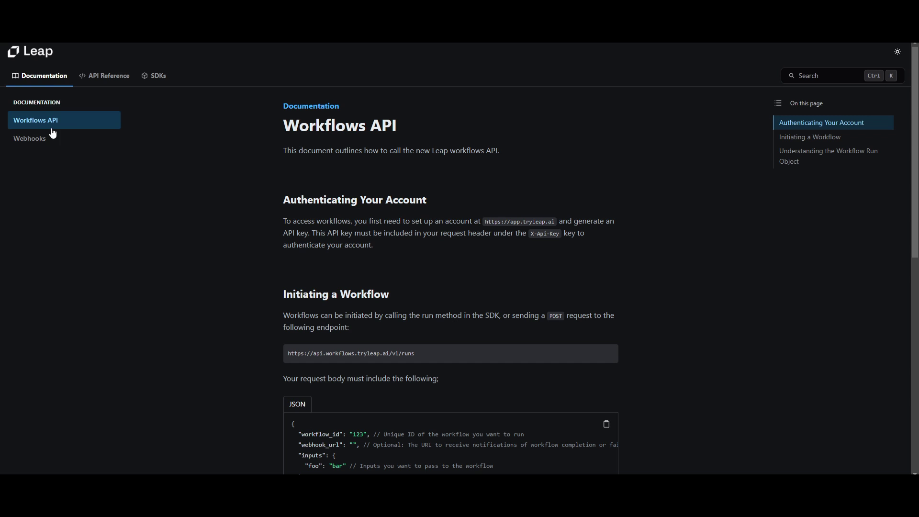
key("ctrl+w")
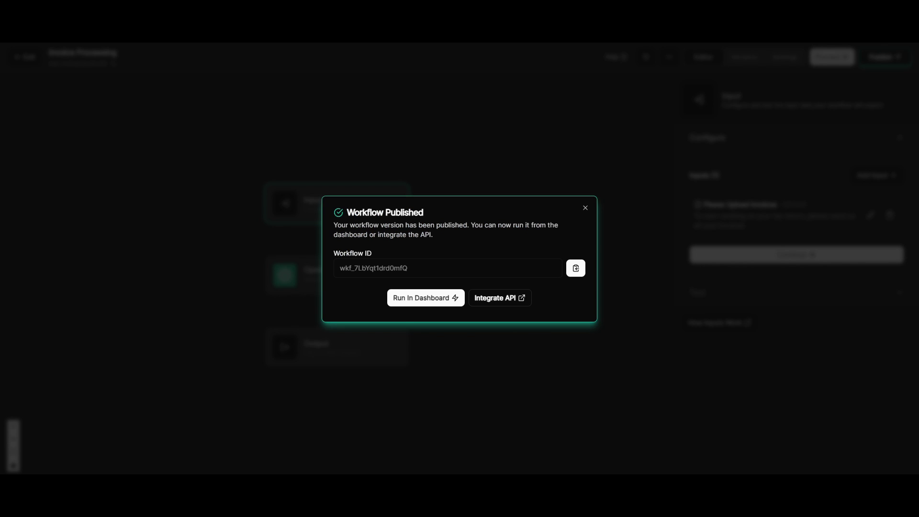
left_click(396, 295)
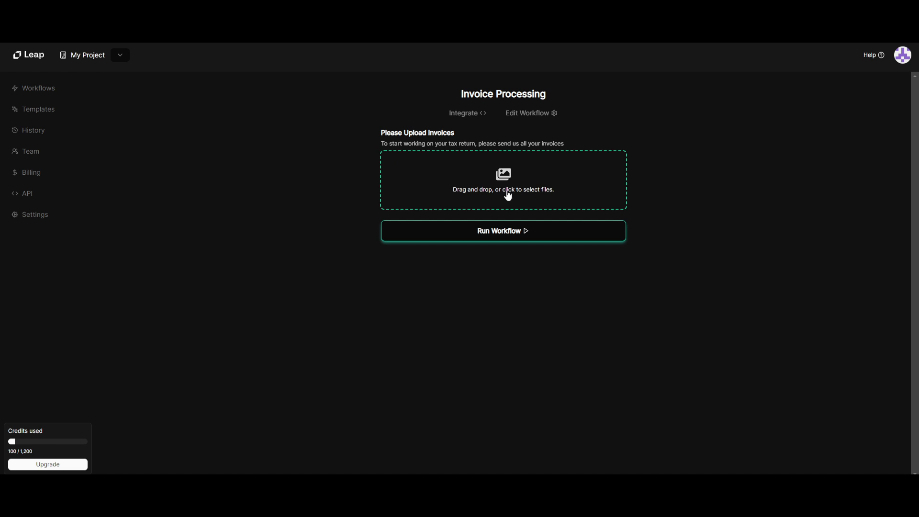
- Start a run of the published Invoice Processing workflow
left_click(506, 234)
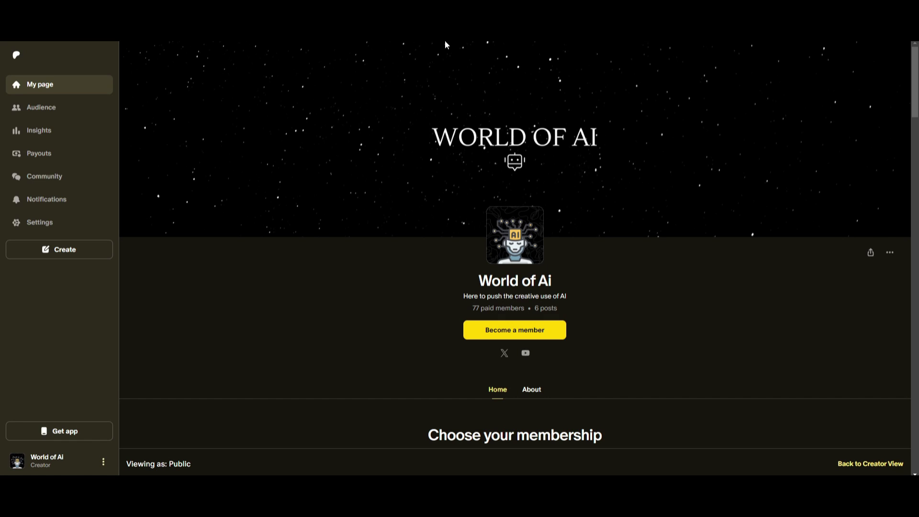
- Scroll the World of Ai Patreon page through membership tiers and recent posts, then back up
scroll(765, 361, "down", 10)
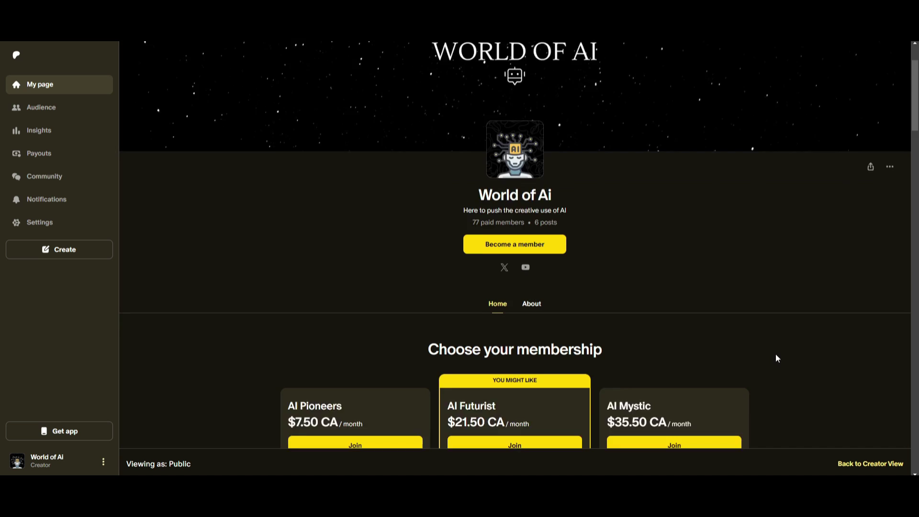
scroll(780, 351, "down", 8)
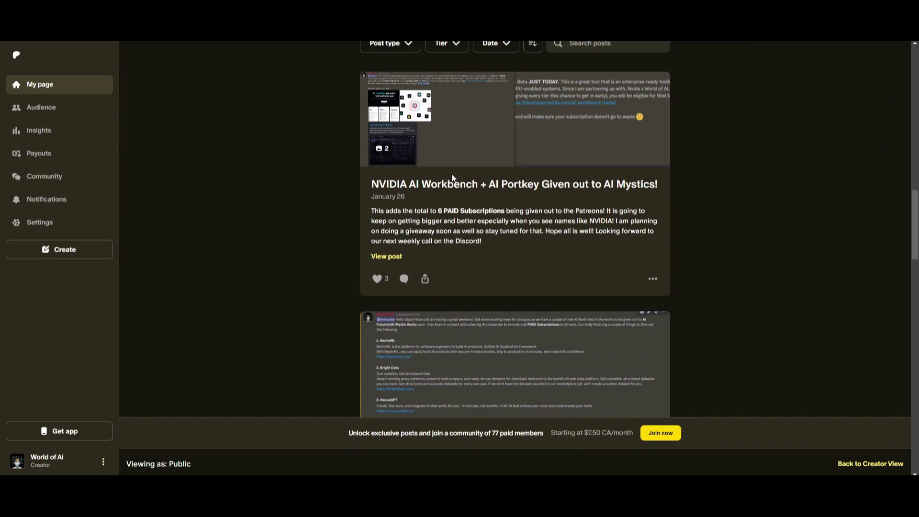
scroll(450, 178, "down", 5)
scroll(444, 177, "down", 4)
scroll(485, 188, "up", 20)
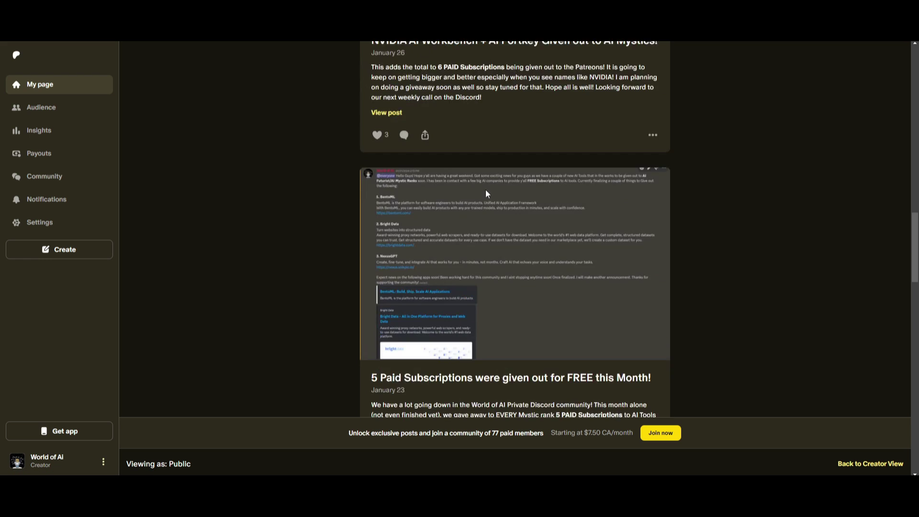
scroll(479, 199, "up", 4)
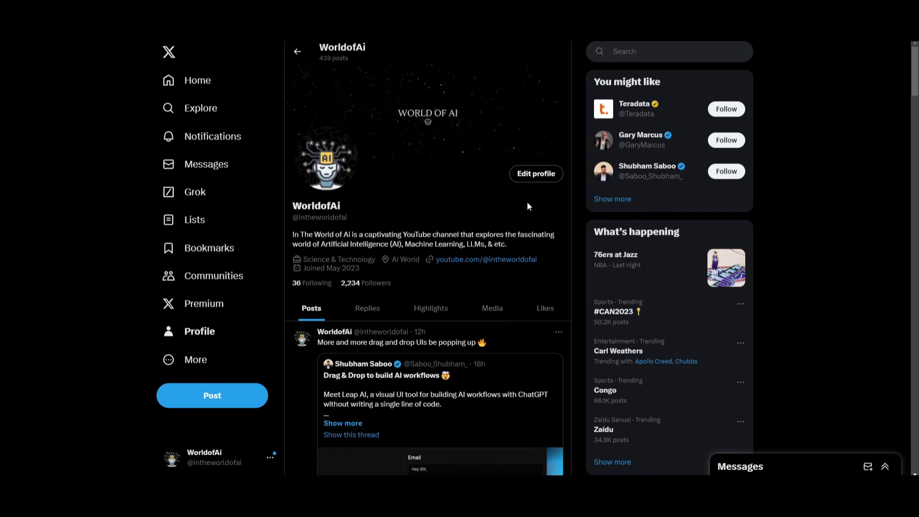
- Scroll the X profile's feed past the Leap AI and Hyperwrite posts
scroll(441, 275, "down", 10)
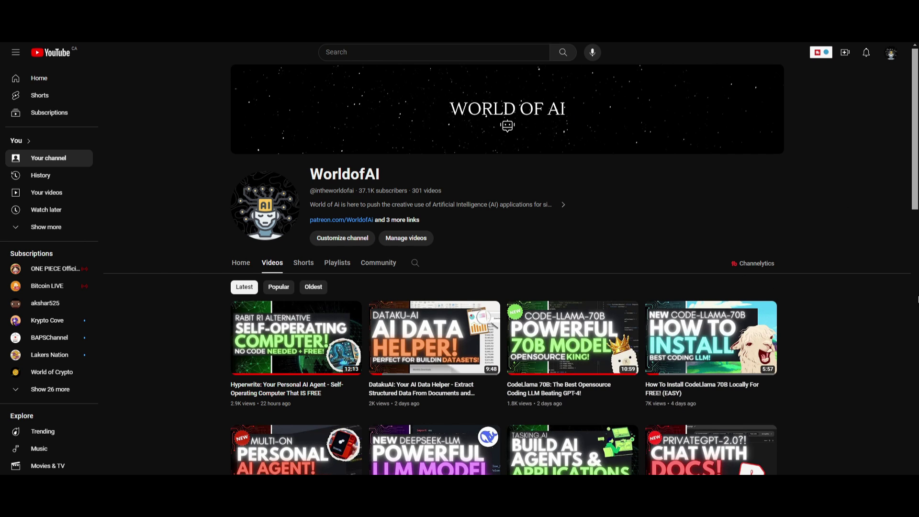
- Scroll the WorldofAI Videos grid down to the Magicoder, OpenCopilot, TaskWeaver and Taipy uploads
scroll(204, 308, "down", 10)
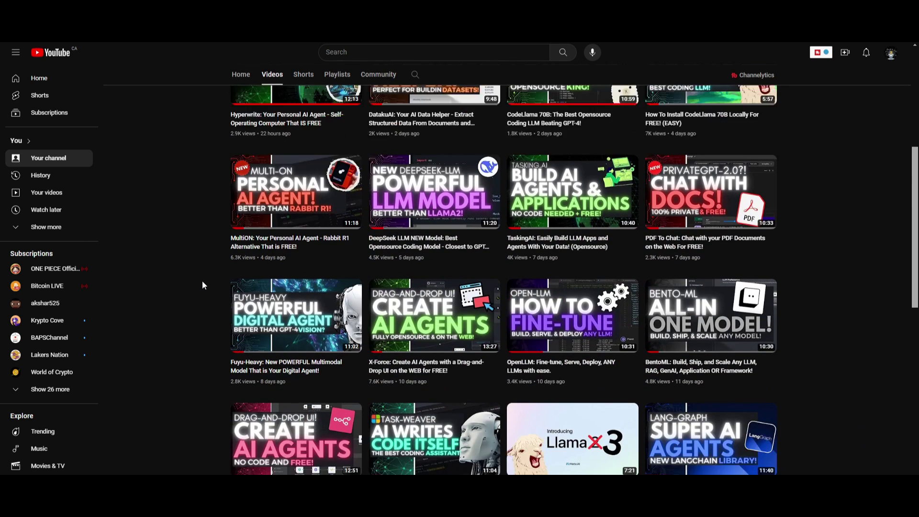
scroll(196, 320, "down", 5)
scroll(209, 378, "down", 6)
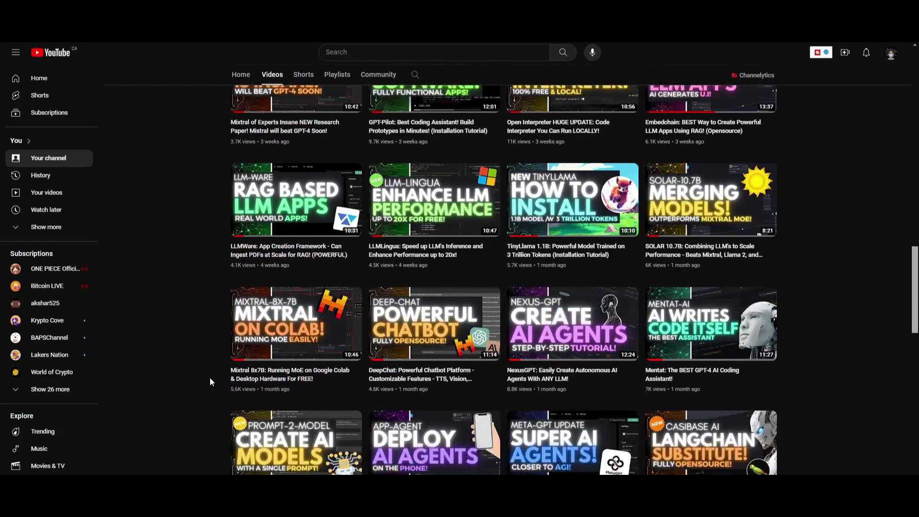
scroll(212, 377, "down", 6)
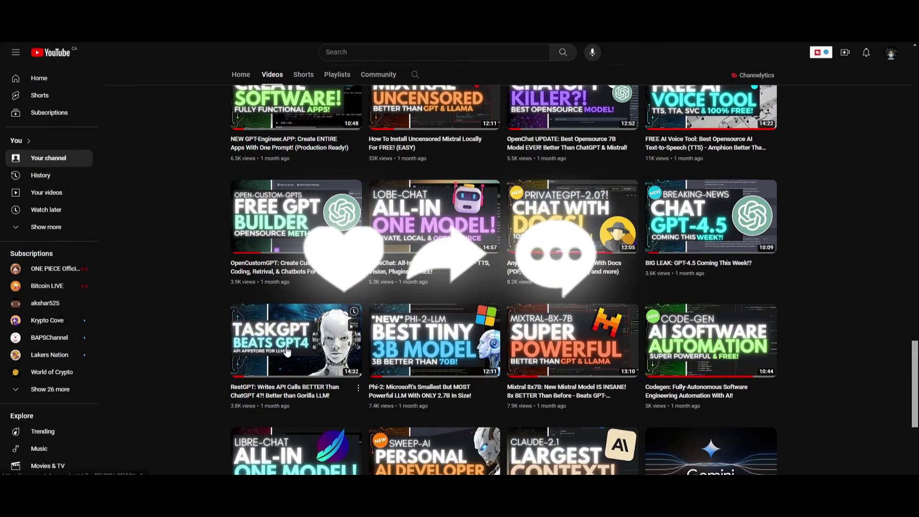
mouse_move(287, 352)
scroll(208, 348, "down", 7)
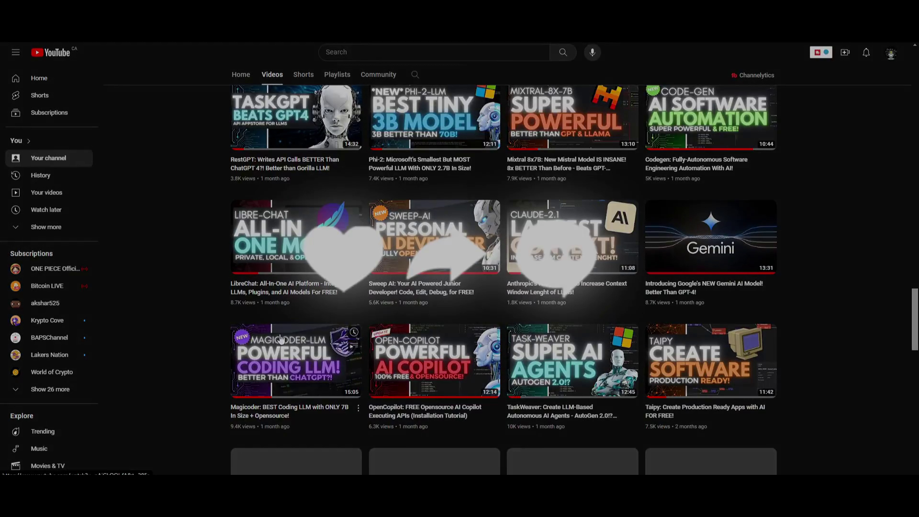